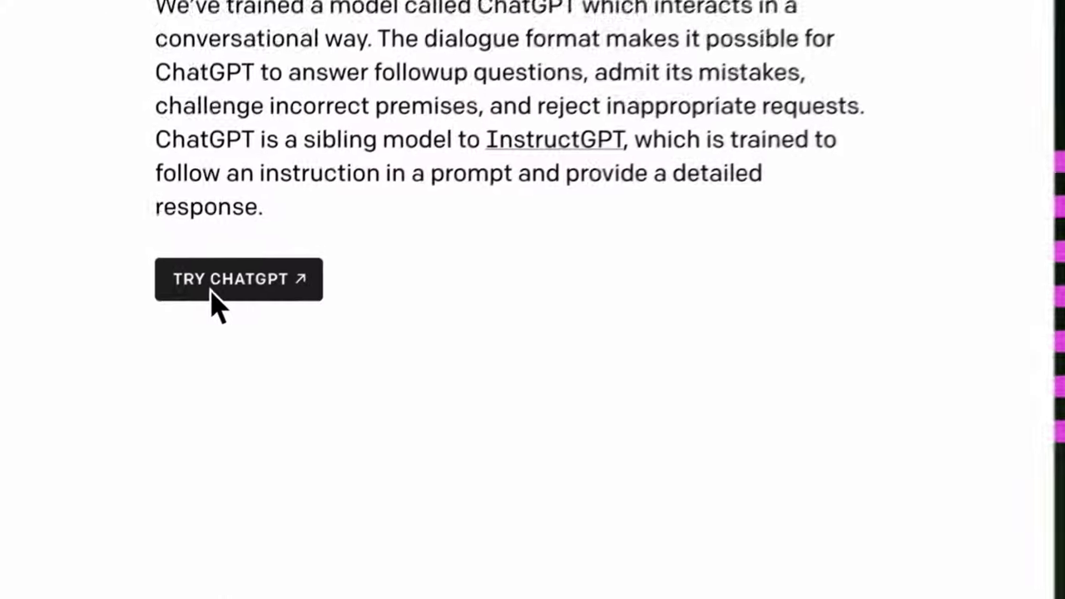
Open the ChatGPT chat page from the OpenAI website with Try ChatGPT.
left_click(215, 291)
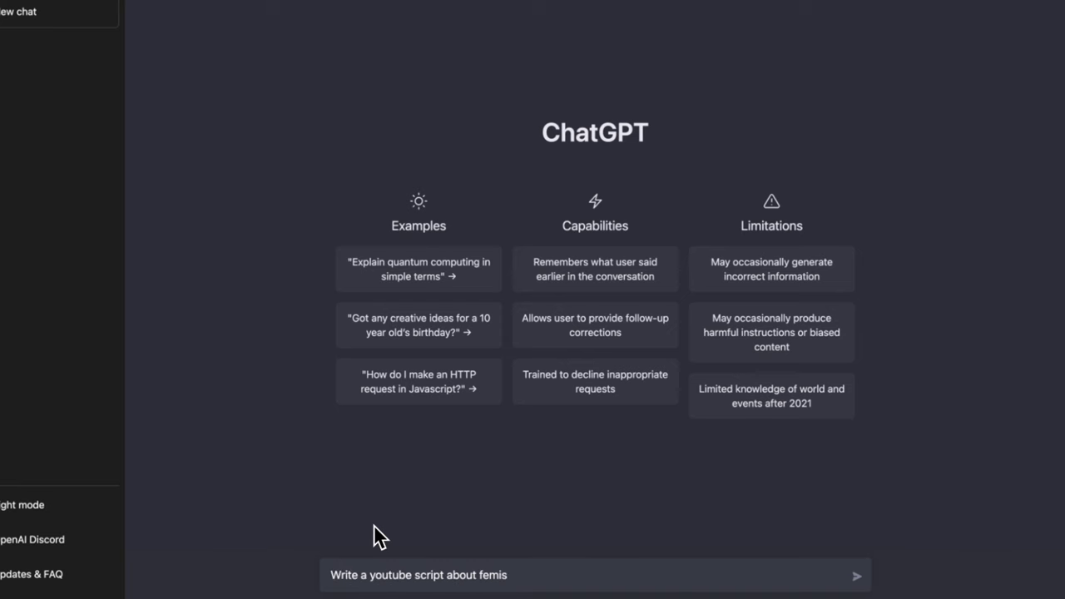
Send the 'Write a youtube script about feminism' prompt to ChatGPT.
key("Return")
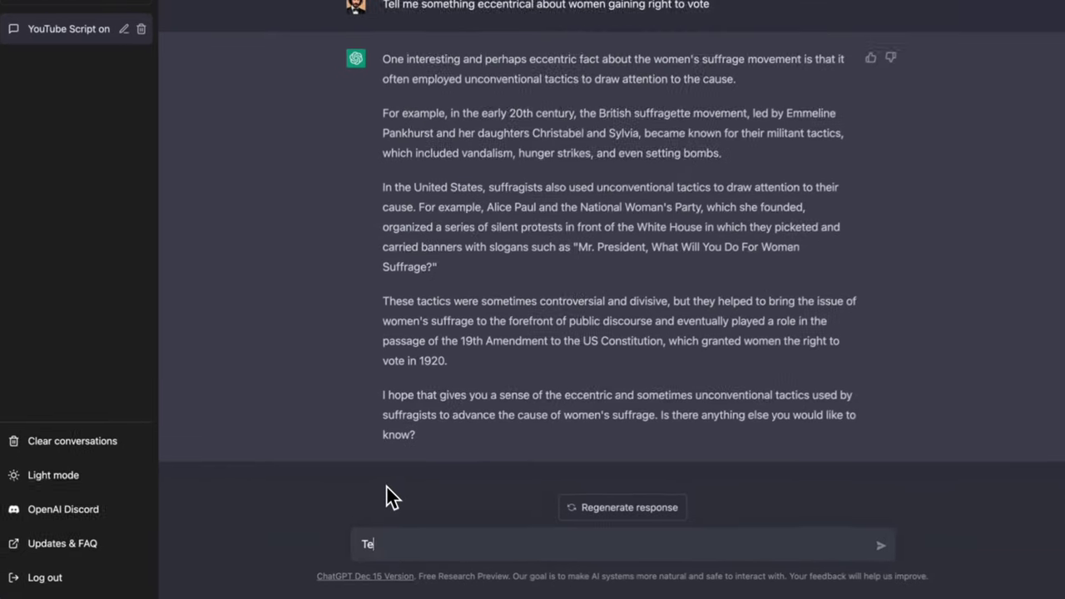
Ask ChatGPT to tell you about women gaining the right to vote.
type("ll me step backs about women gain")
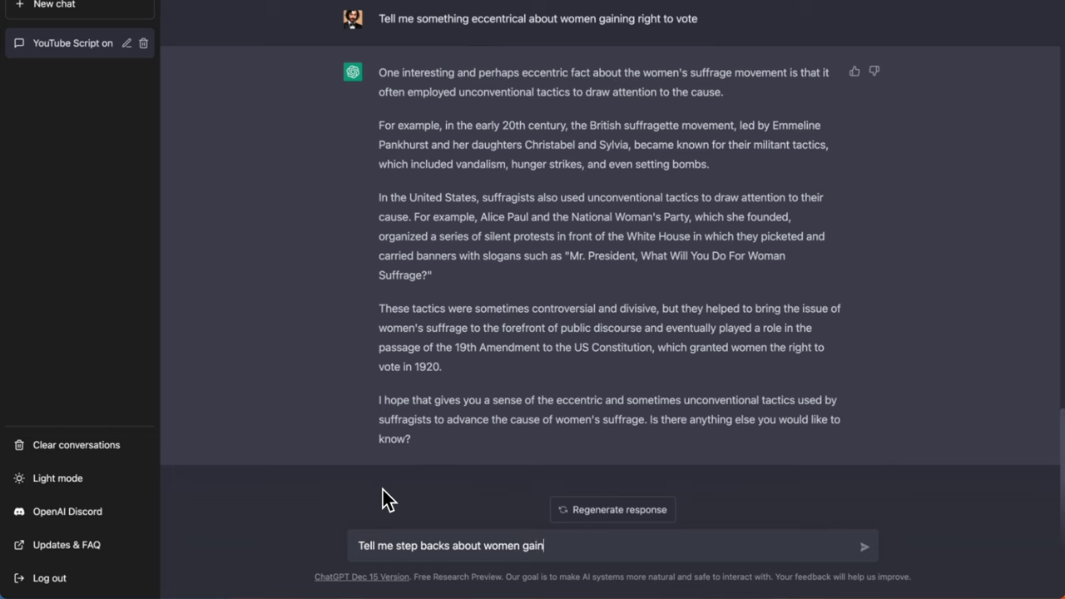
type("ote")
key("Return")
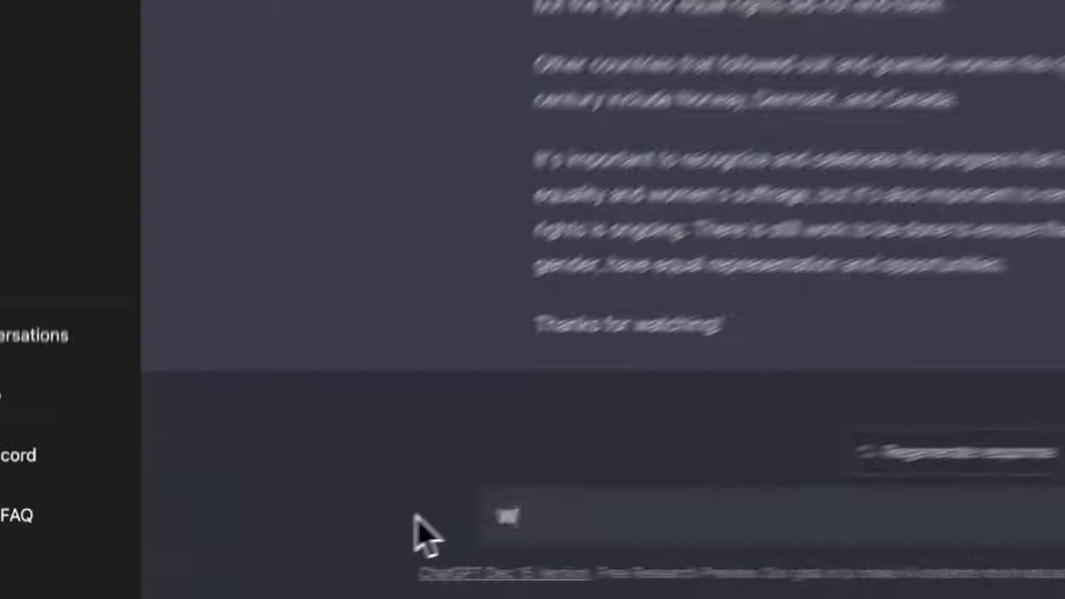
Request a 150-word YouTube script about countries that granted women the vote.
type("rite a youtube video script in 150 words about countries which gave women r")
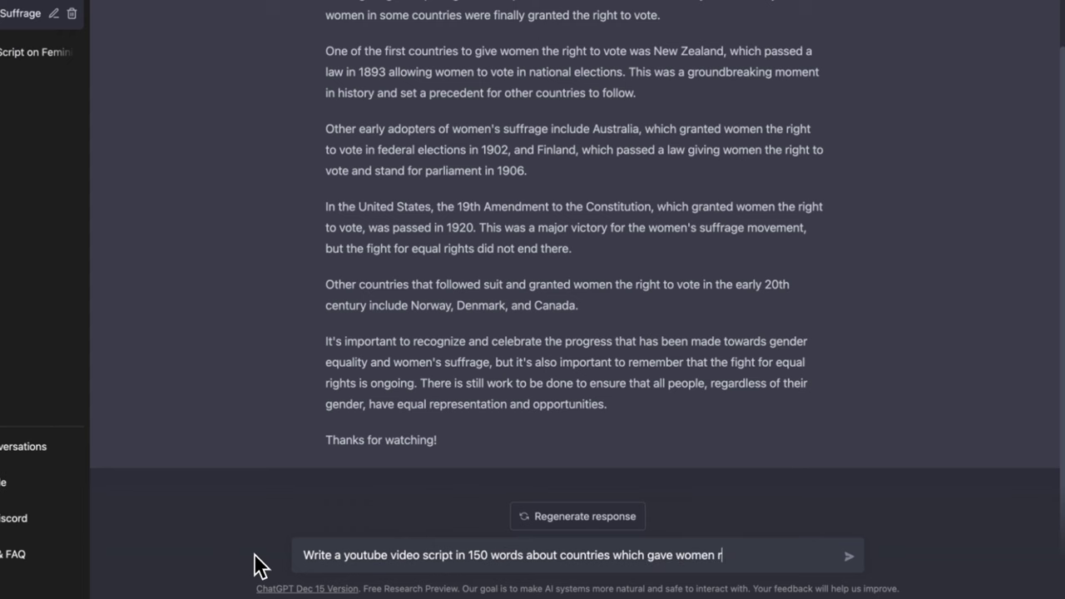
type("vote")
key("Return")
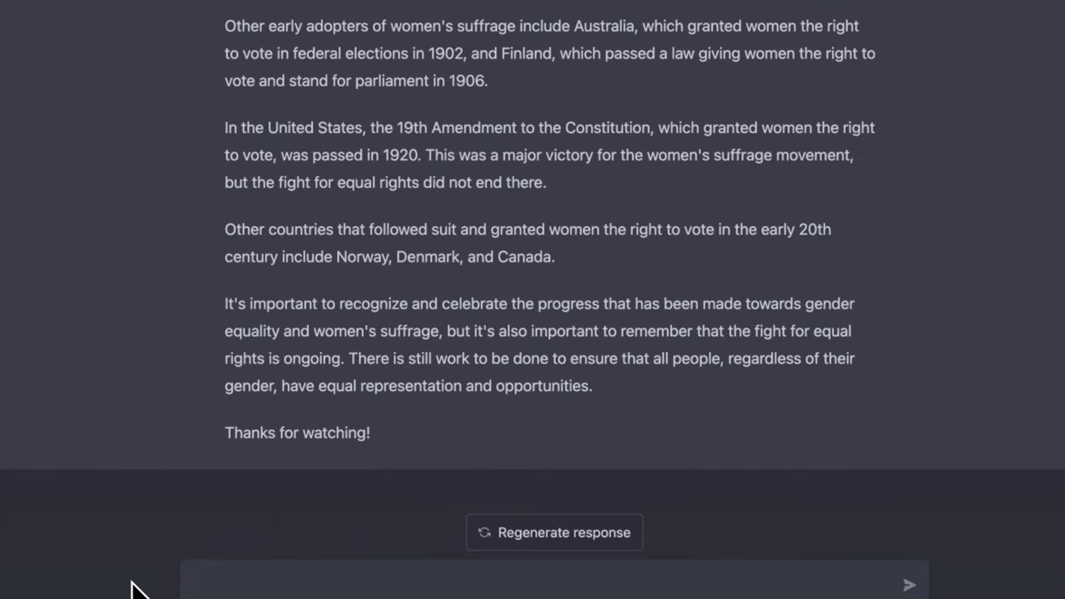
type("What are some great re")
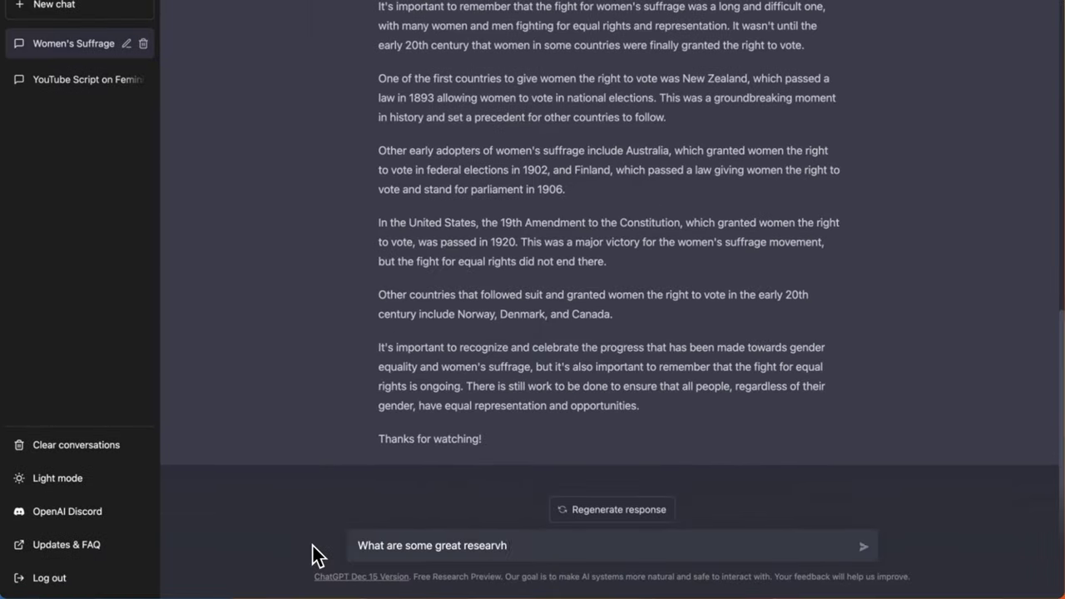
type("search topics about femin")
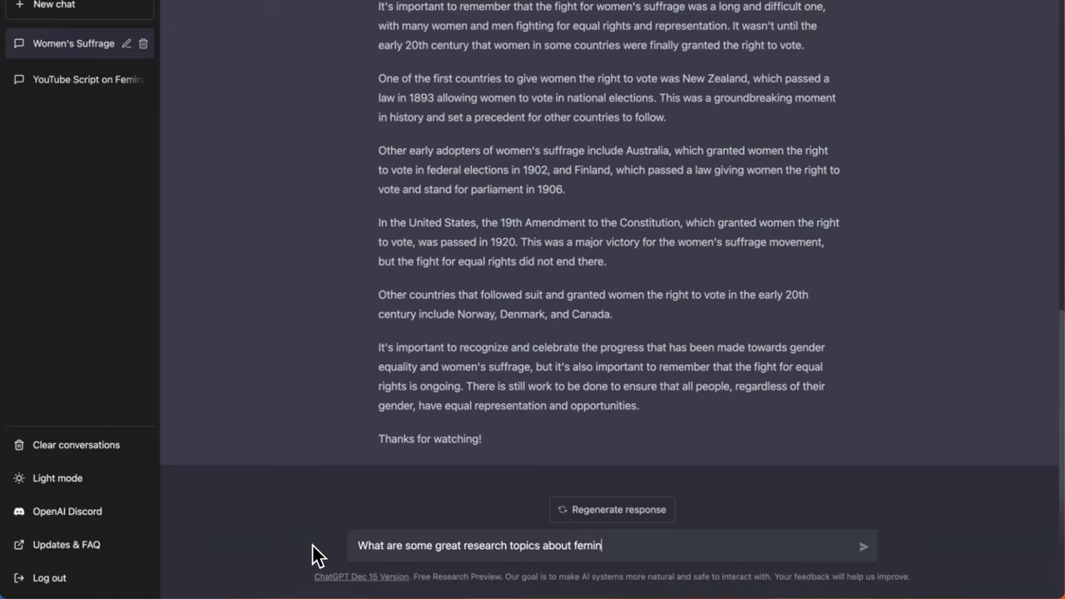
type("isim")
Ask for feminism research topics, then submit the pasted three-part women's suffrage script outline.
key("Return")
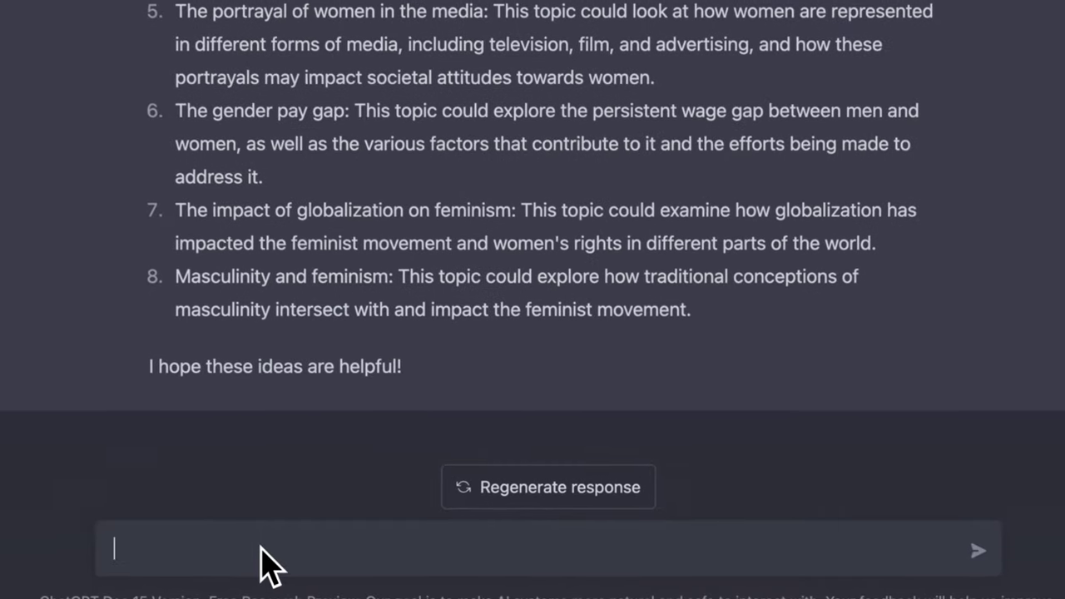
type("Write a YouTube video script based on following outline: 1- Introduction: The historical context and events leading up to women gaining the right to vote in a particular country.  2- Body: The impact of women gaining the right to vote on political representation and decision-making in pioneer countries one by one and specifically mention who were oppose of giving women the right to vote and their arguments 3- Conclusion: giving women the right to vote is not end of fight for gender equality. Representation in the Parliament for many countries is still not equal. Finish with optimist tone by giving great examples of Angela Merkel, Sanna Marin, Jacinda Ardern, Tsai Ing-wen and connect these successes to first small steps and brave heroins who fought for that")
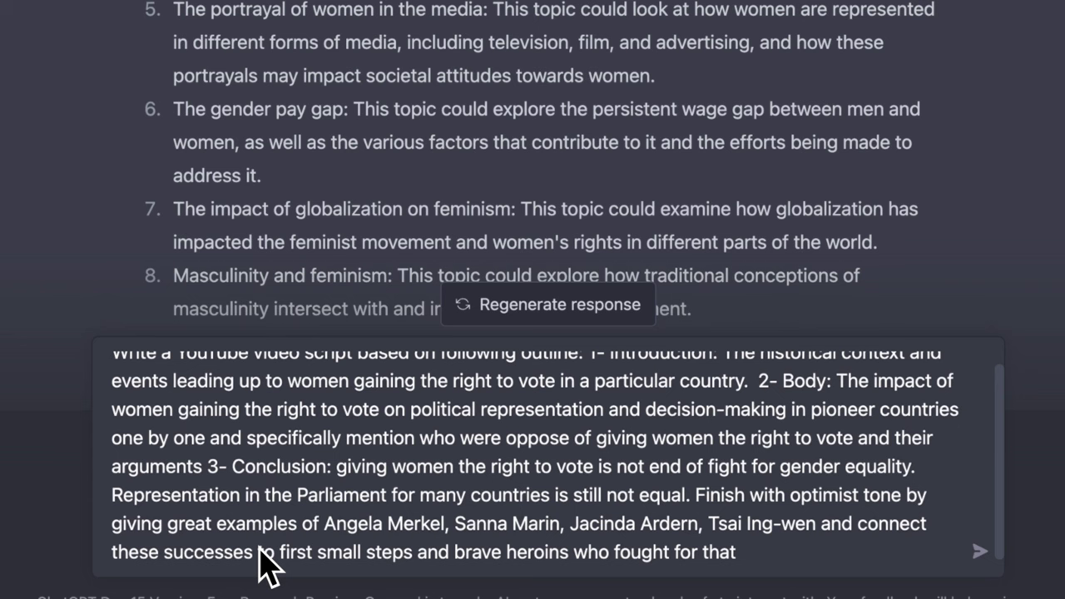
scroll(260, 566, "up", 1)
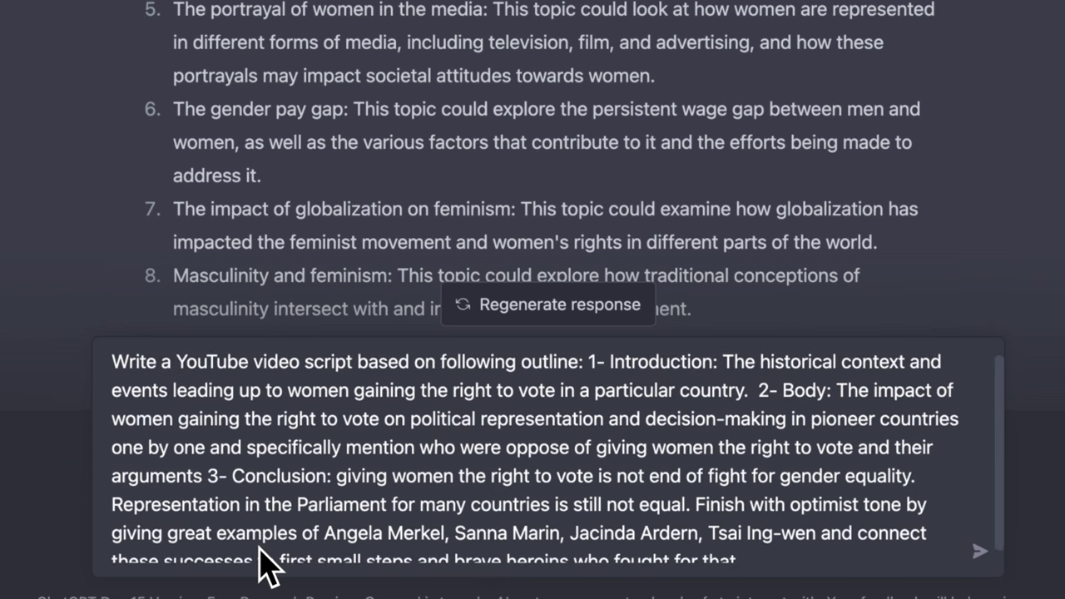
scroll(261, 566, "down", 1)
key("Return")
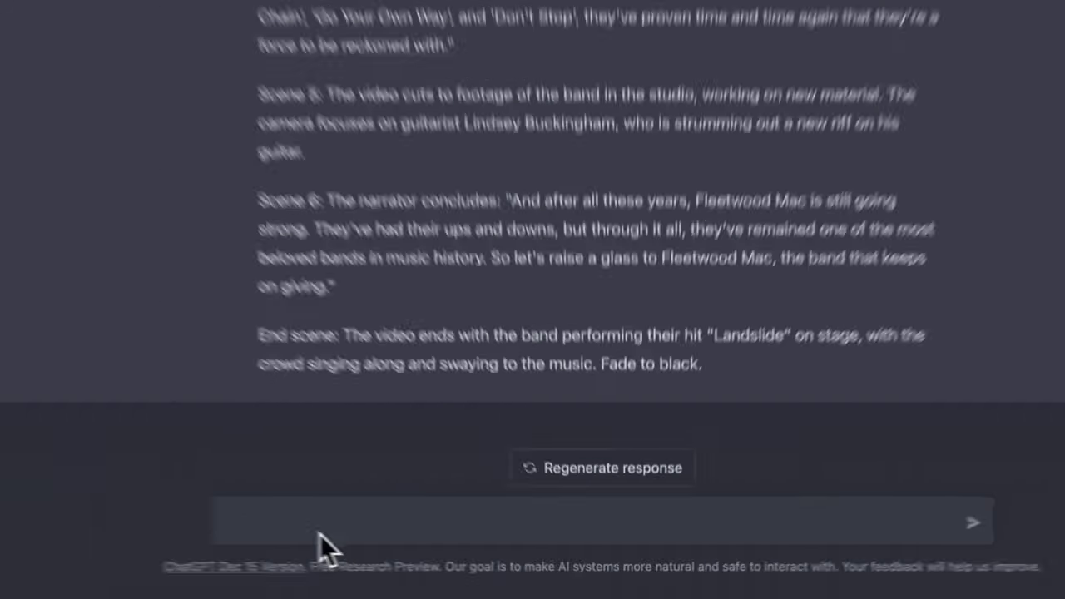
Request a chatty Fleetwood Mac YouTube script, then begin a ten-video-ideas prompt in a new chat.
type("Write me a youtube video script about Fleetwood Mac, write it in a chatty play")
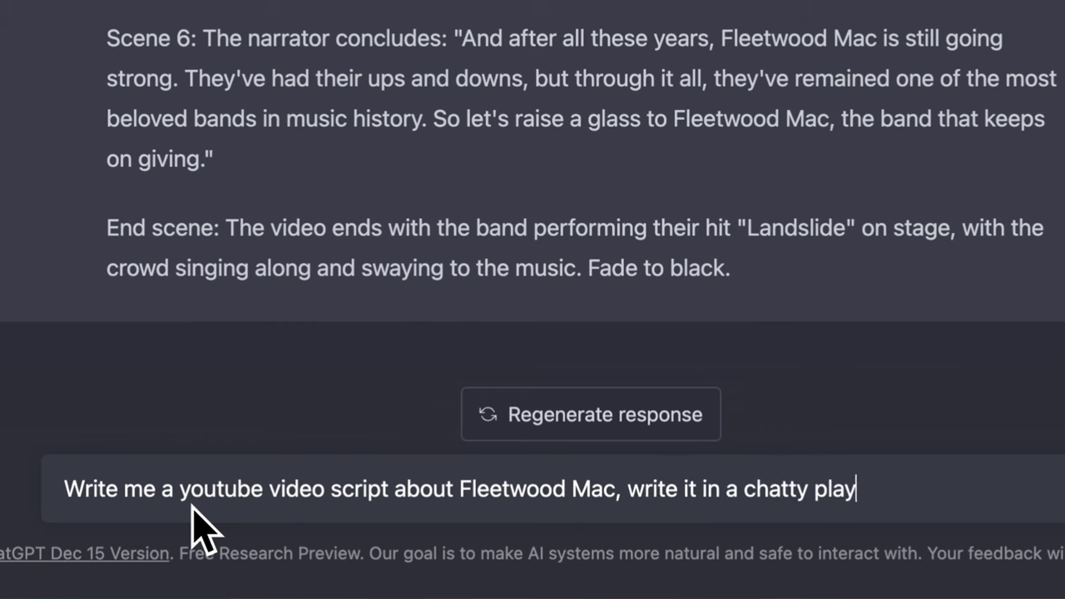
type("e")
key("Return")
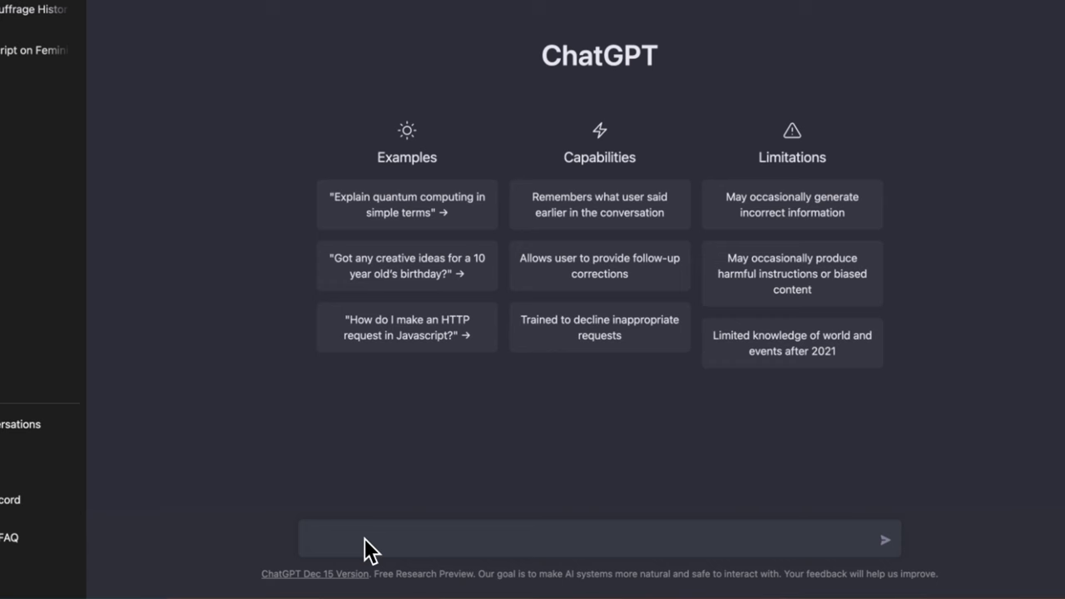
type("Give me ten video ideas that could give me 1 million views in producti")
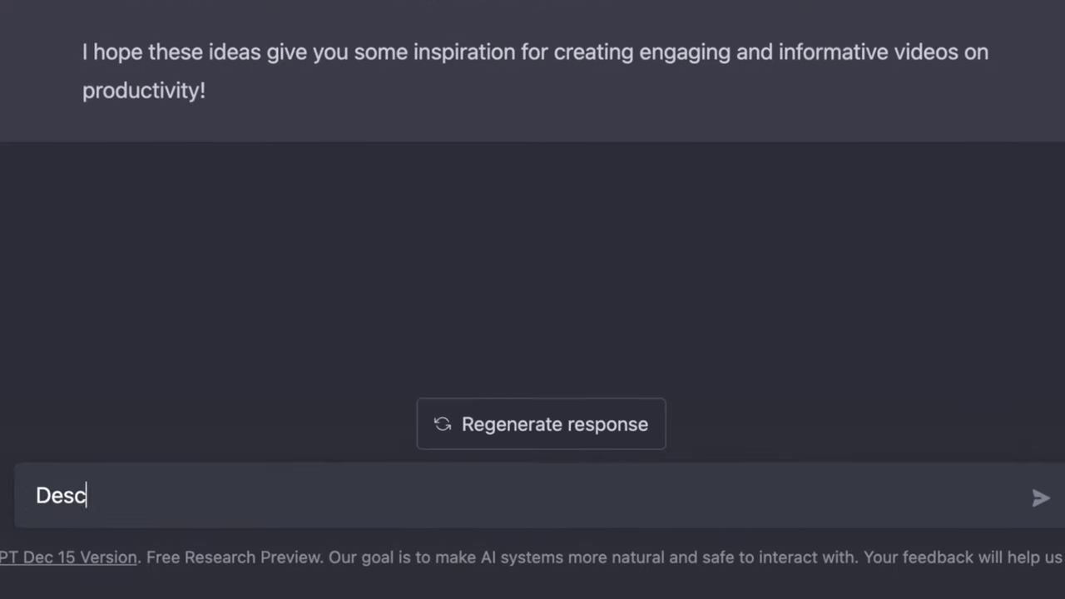
Get a thumbnail description, then start an A-roll/B-roll editing plan prompt in a new chat.
type("ribe me a youtub")
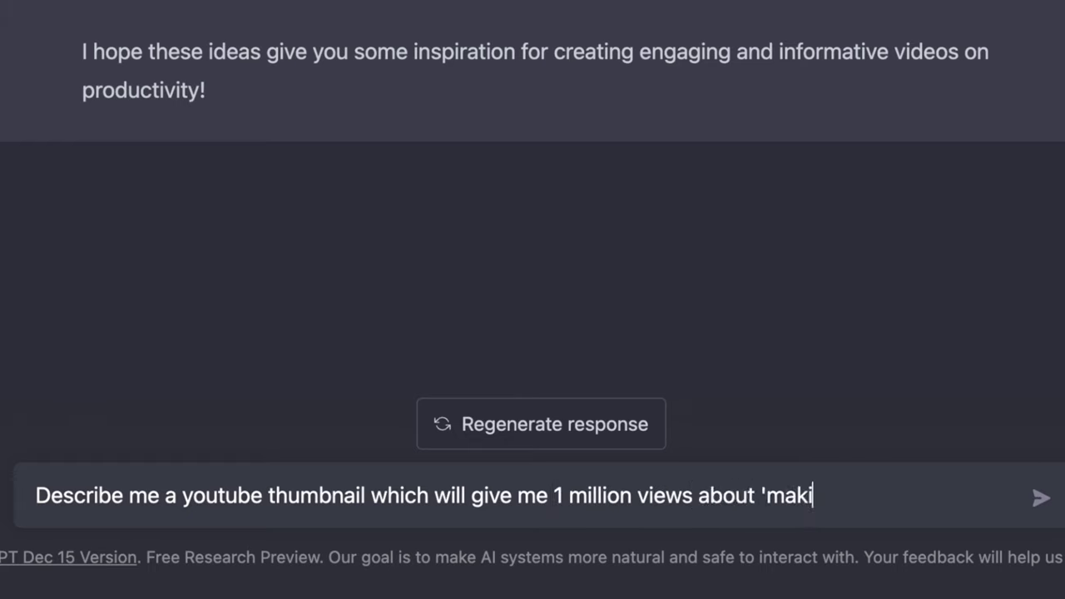
type("s using chatGPT in minutes")
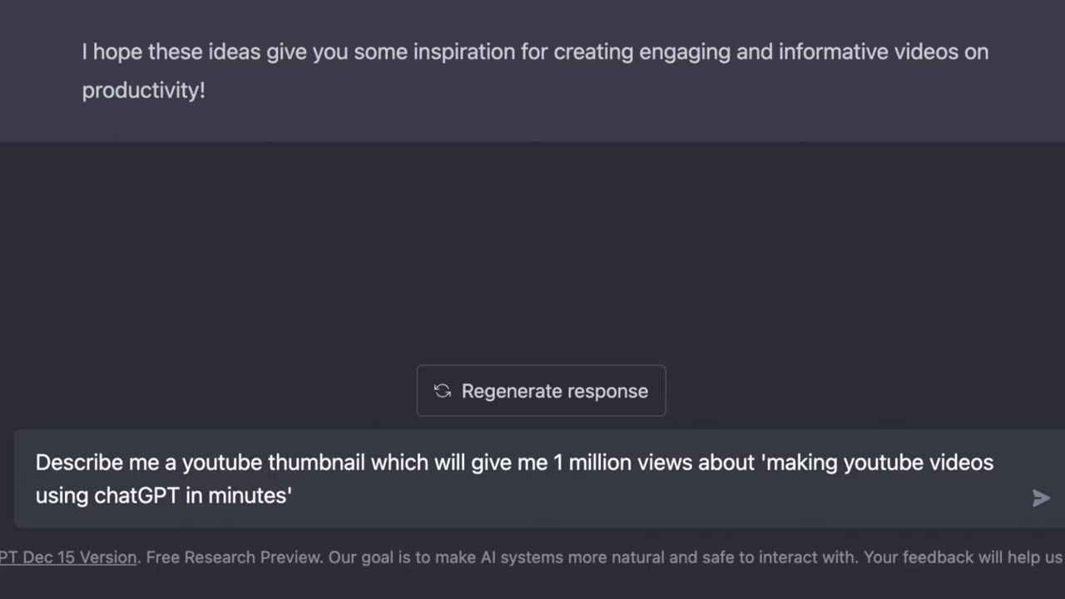
key("Return")
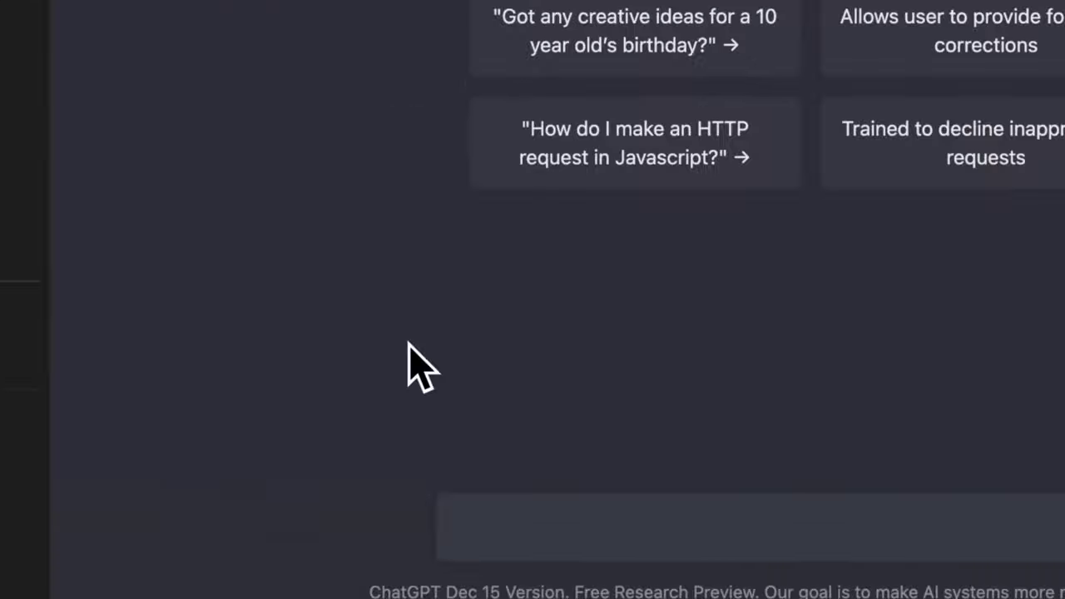
type("Write me an editing plan with A roll and B roll for a video a")
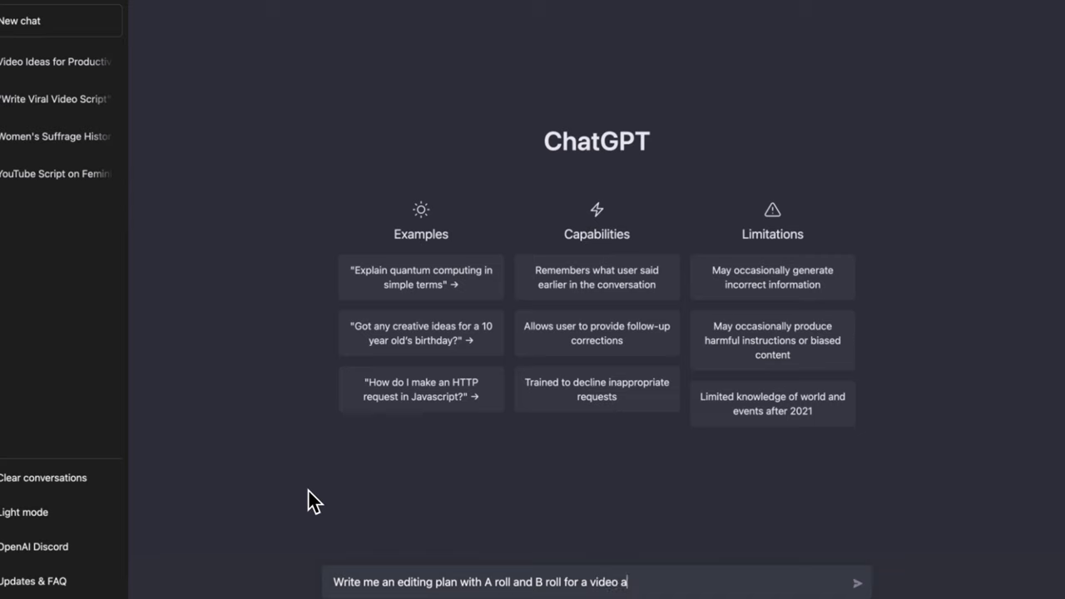
Finish the A-roll/B-roll editing plan prompt and send it to ChatGPT.
type(".")
key("Return")
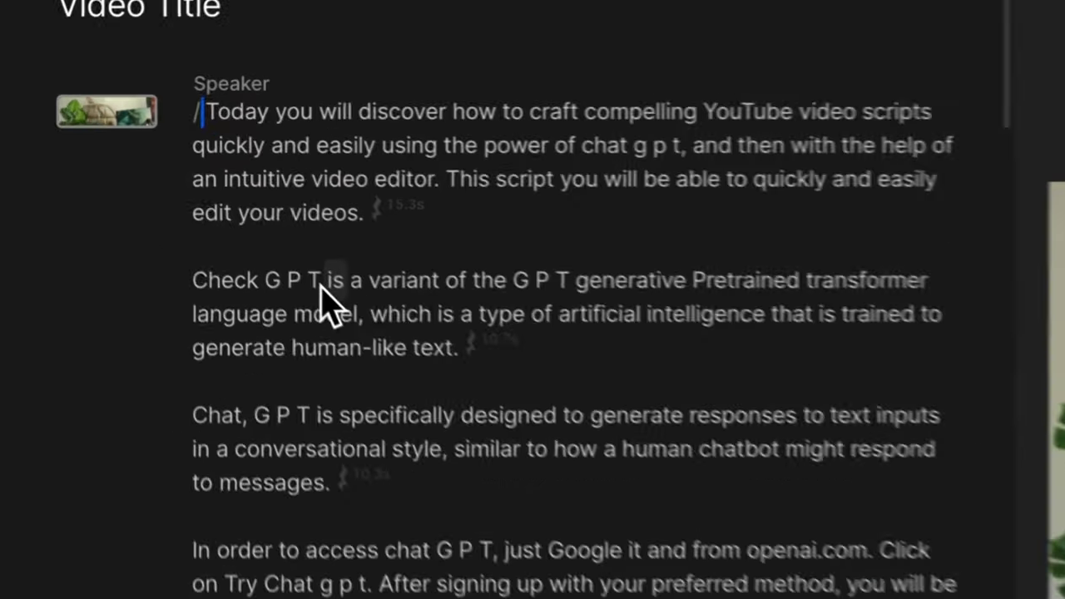
Correct the misheard transcript words 'Check G P T' to 'ChatGPT'.
left_click_drag(170, 178, 111, 175)
left_click_drag(222, 302, 211, 300)
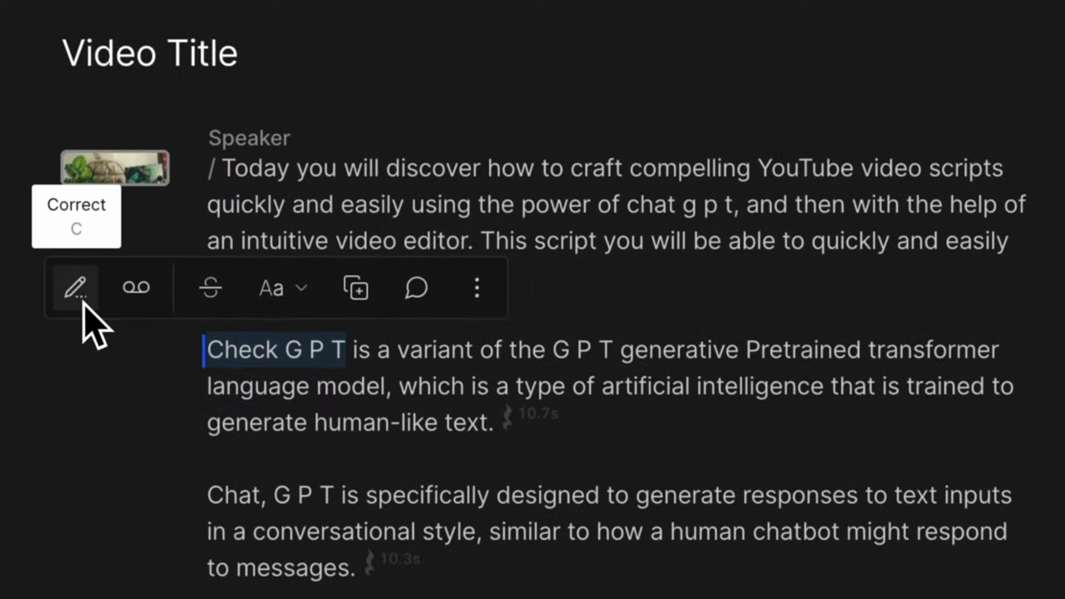
left_click(80, 241)
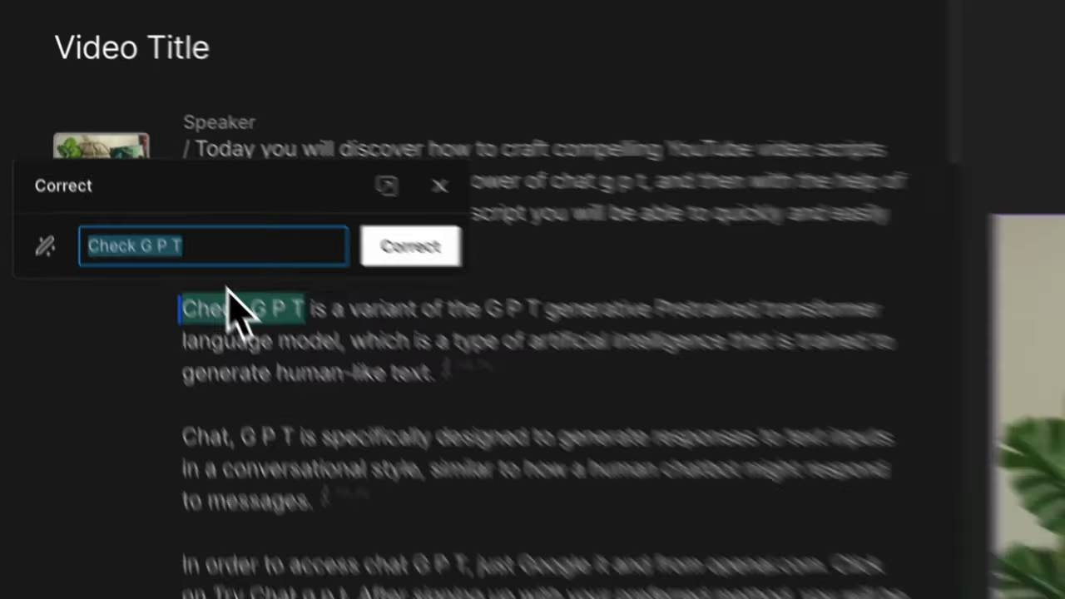
type("Chat")
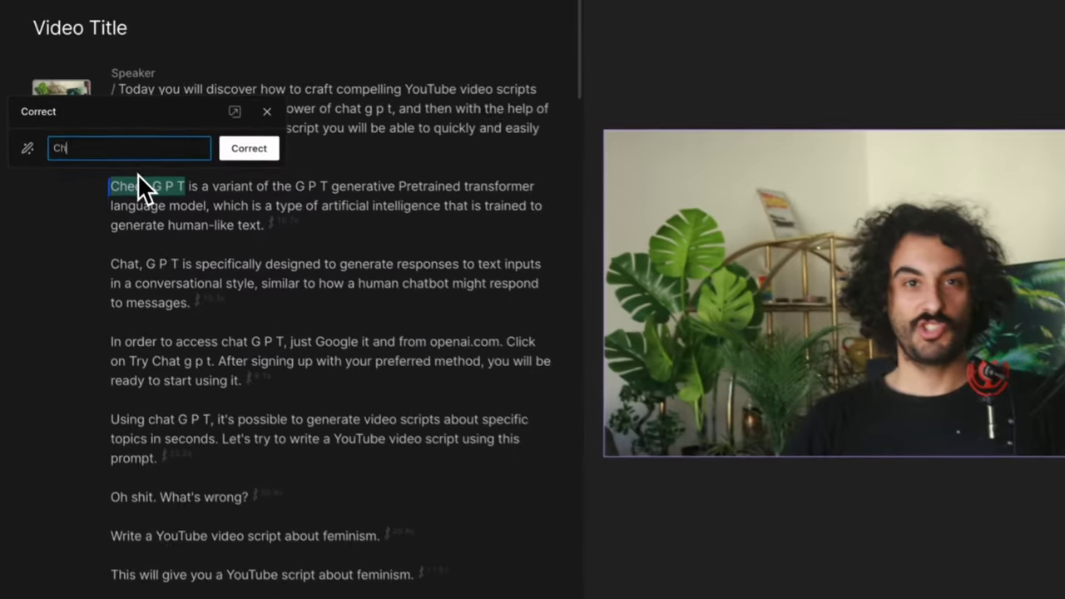
type("GPT")
key("Return")
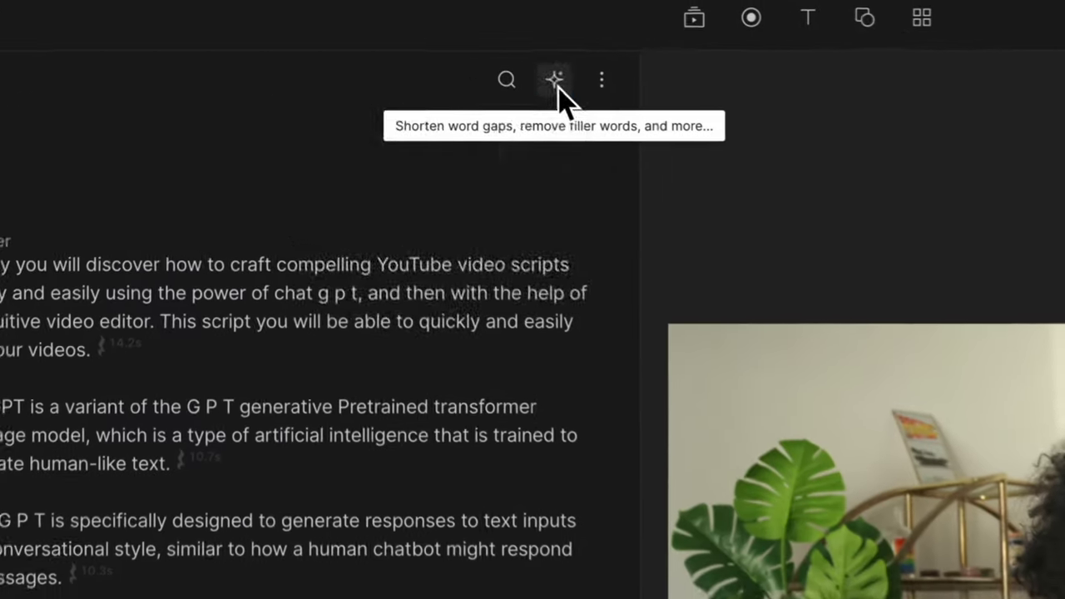
Shorten all word gaps of 1 s or longer to 1 sec across the transcript.
left_click(401, 13)
left_click(504, 150)
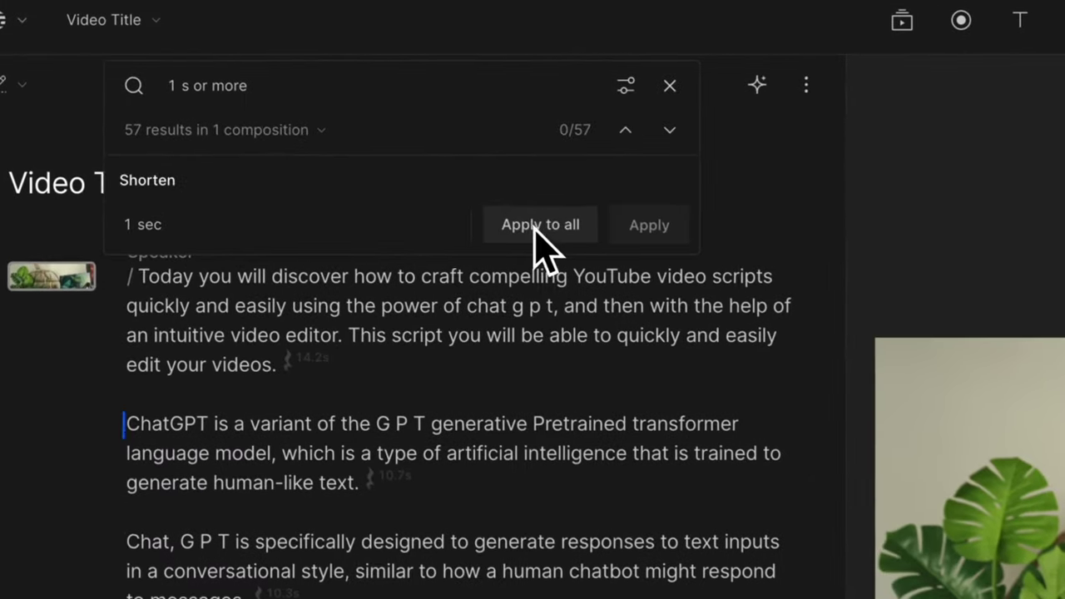
left_click(288, 85)
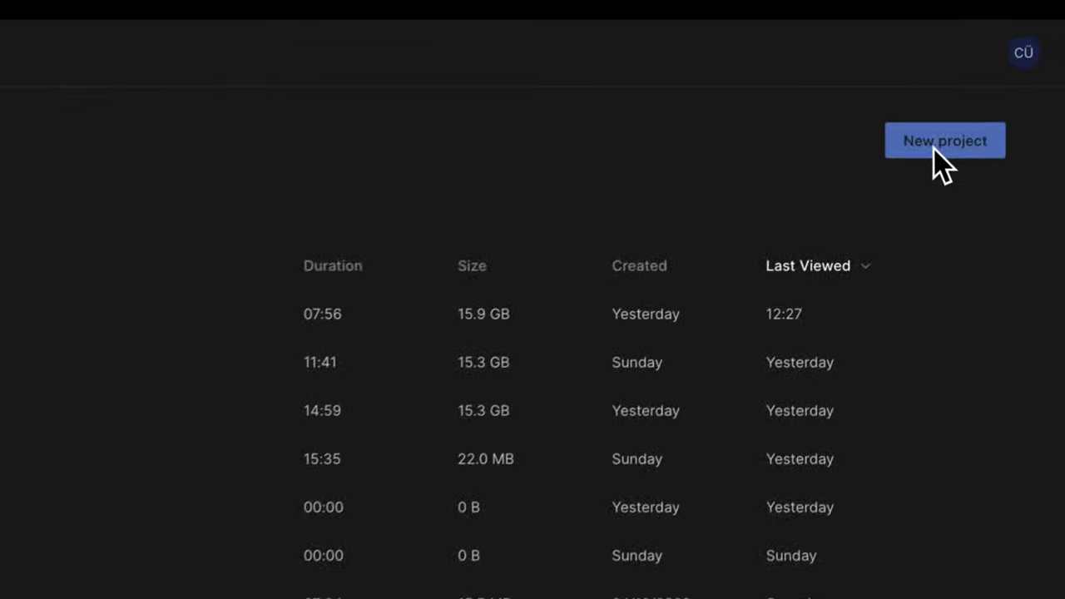
Create a project titled 'Video Title' and transcribe MVI_0487.MP4 into it.
left_click(998, 64)
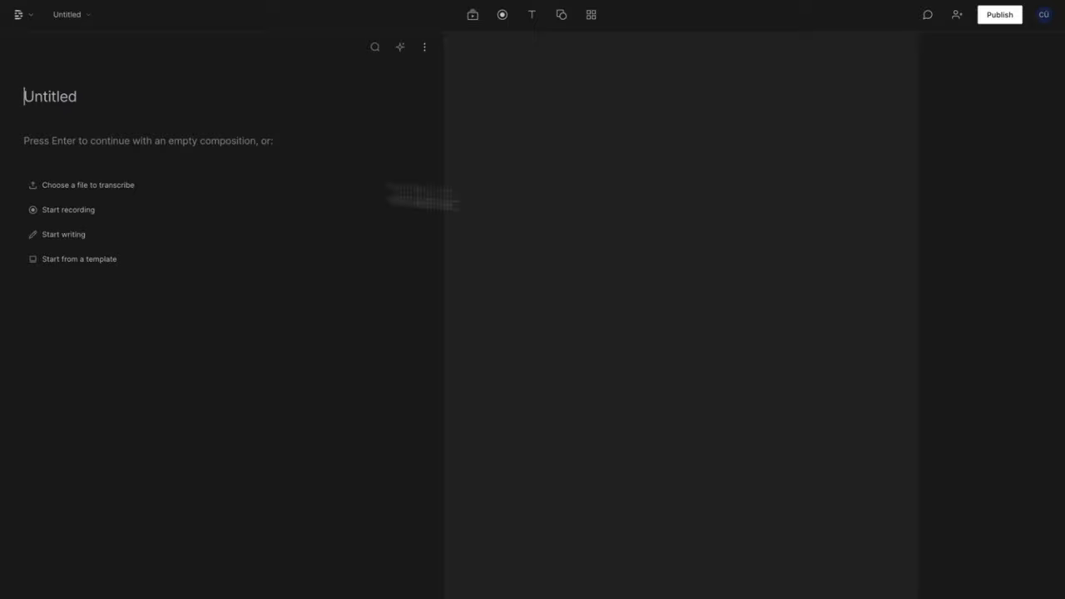
type("Video Title")
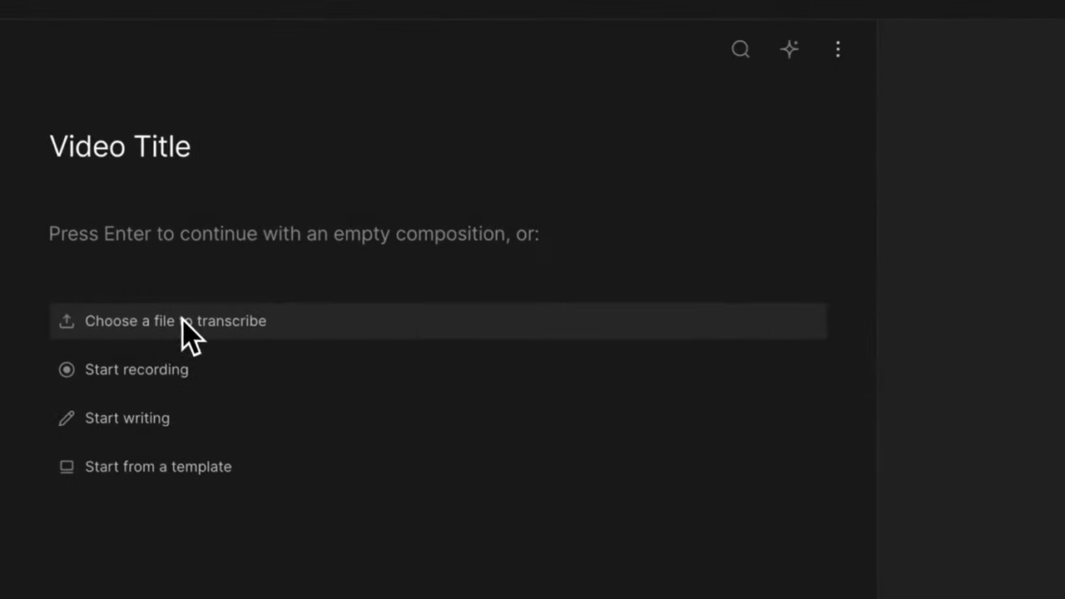
left_click(92, 185)
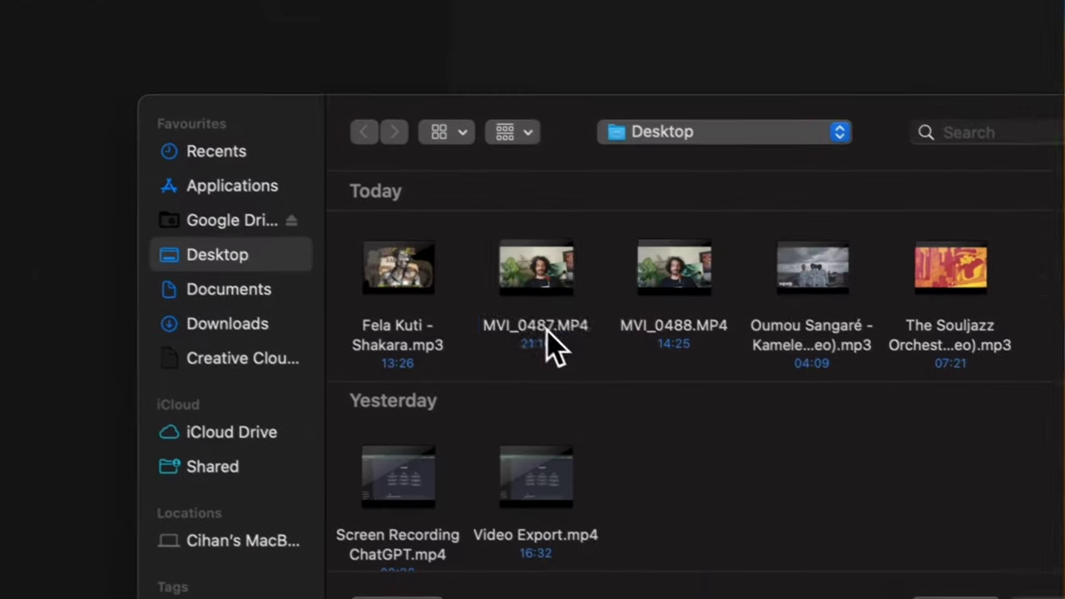
left_click(982, 592)
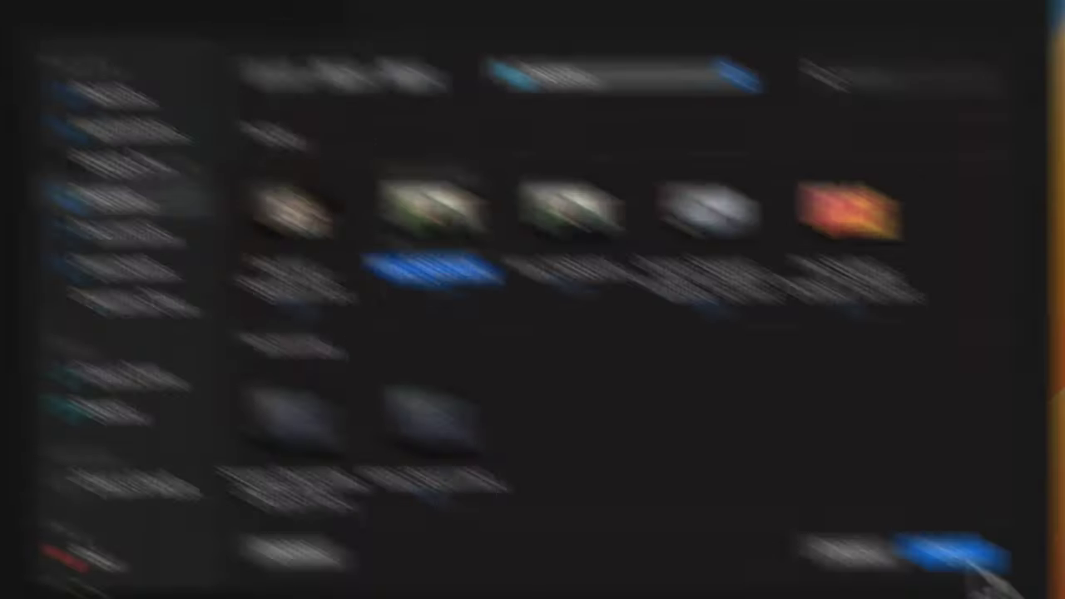
left_click(536, 325)
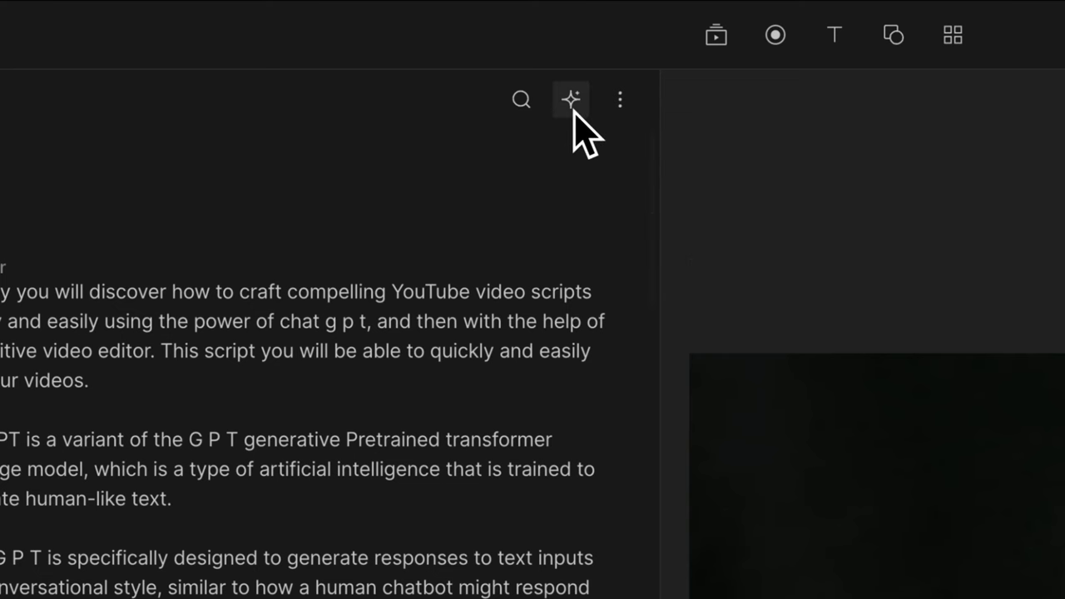
Run Remove filler words on the 'Video Title' script to strip the ums and uhs.
left_click(571, 101)
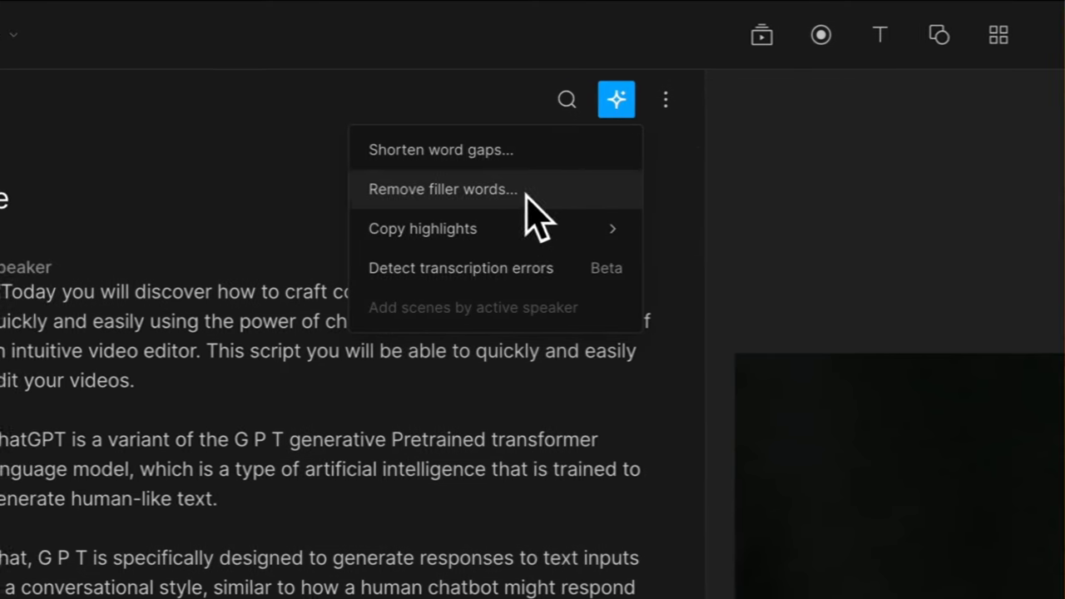
left_click(541, 212)
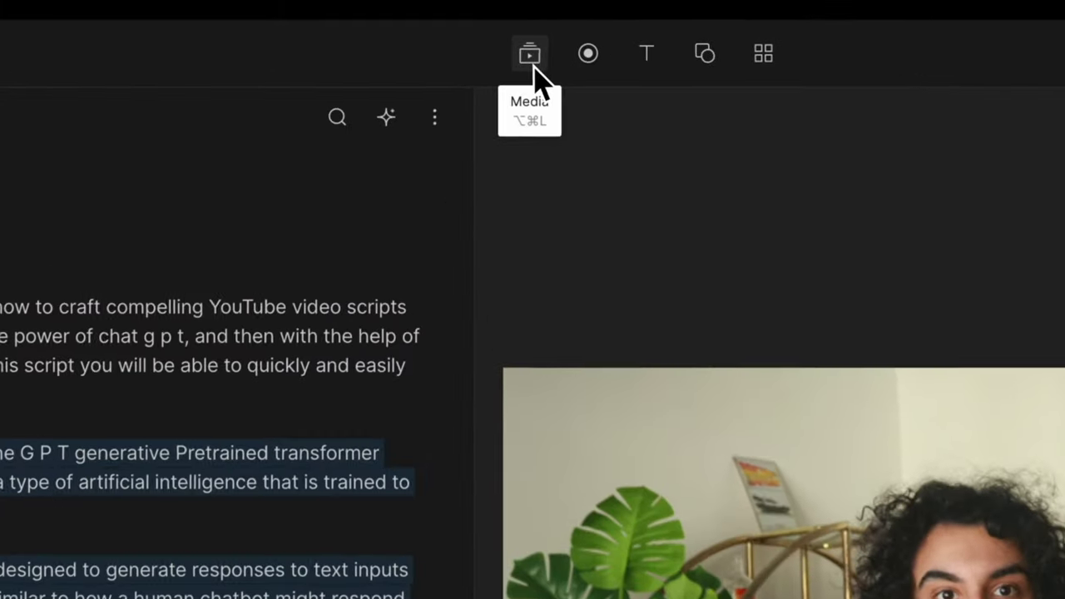
Search stock video for 'artificial intelligence' and add the robot clip as B-roll over the ChatGPT paragraphs.
left_click(474, 18)
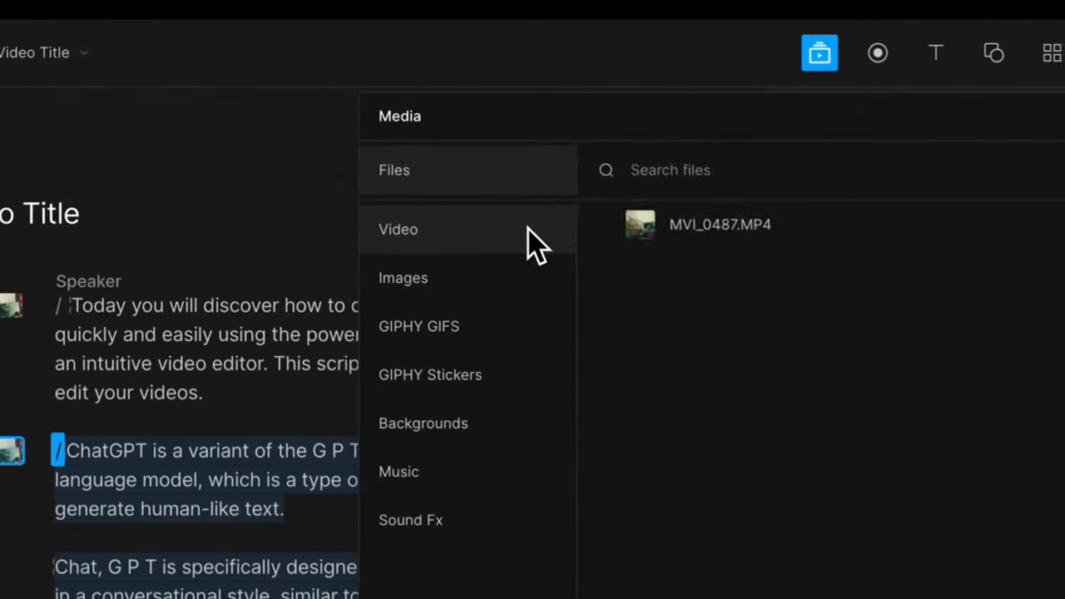
left_click(533, 241)
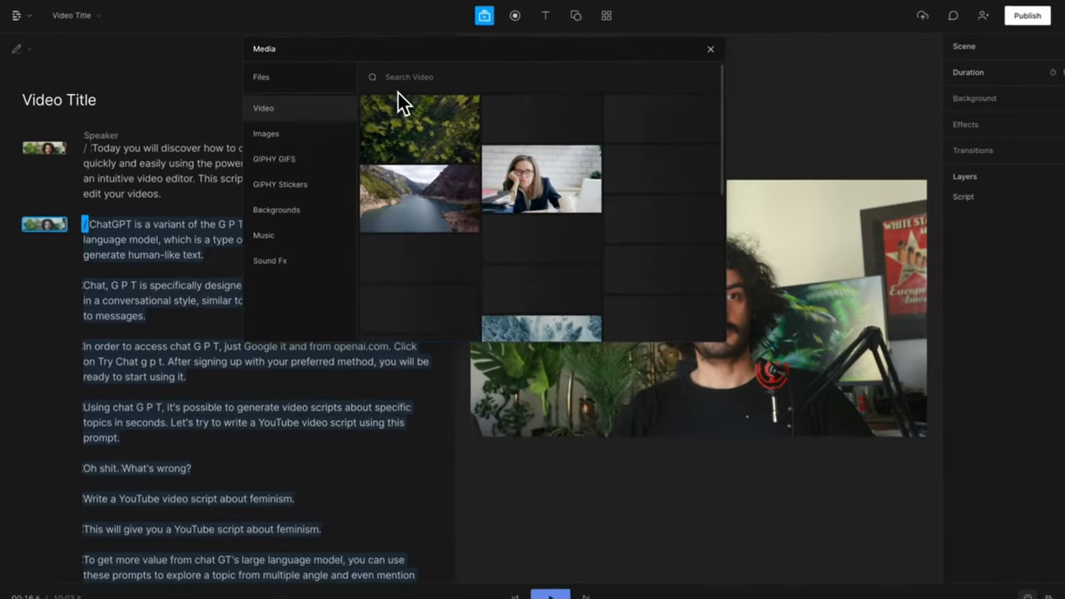
type("art")
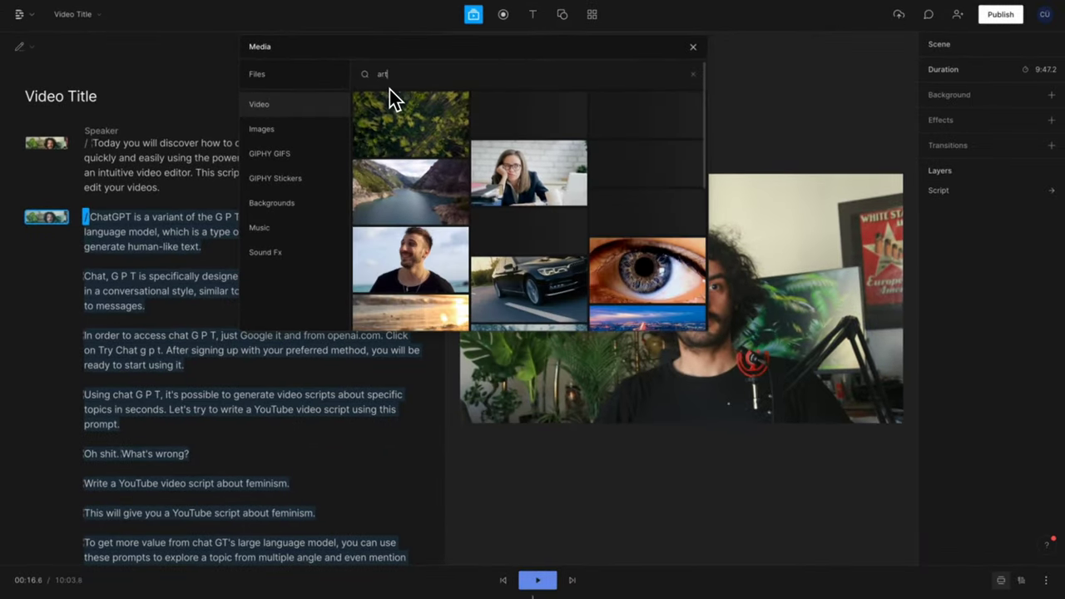
type("ificial intelligence")
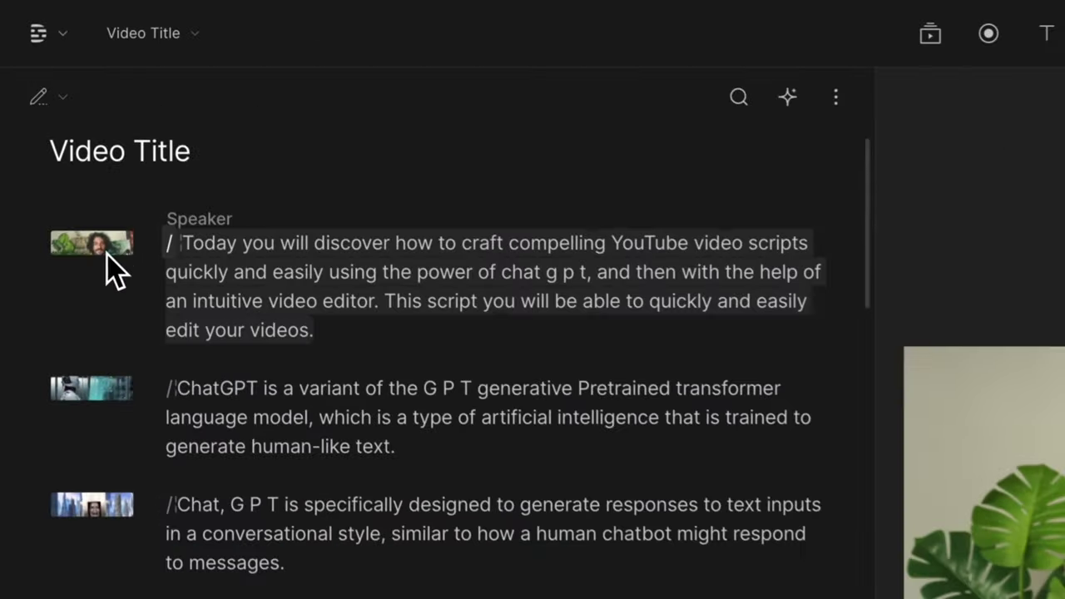
left_click(107, 212)
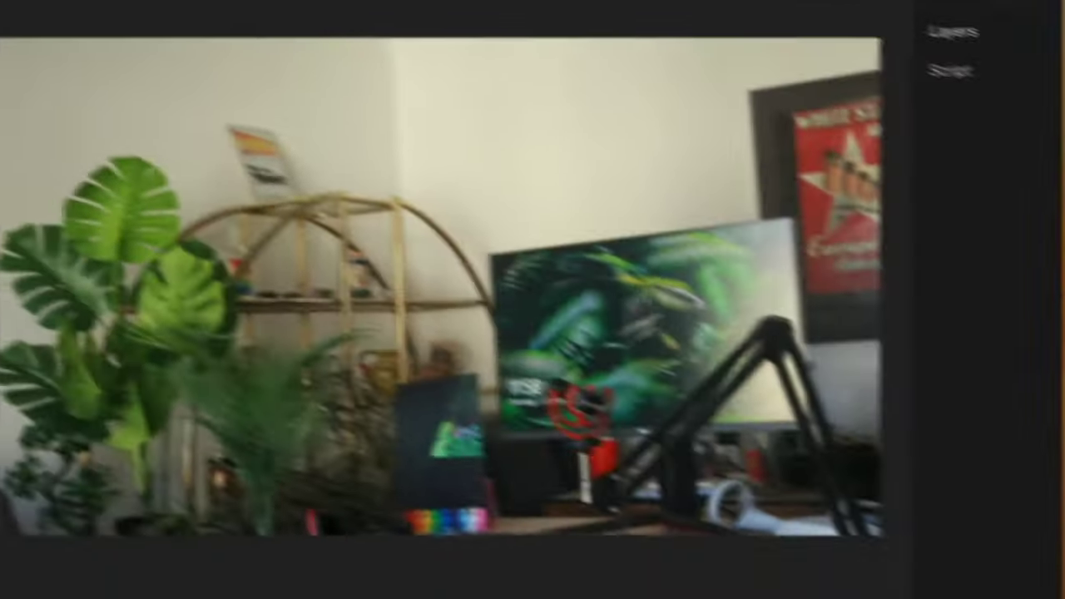
left_click(596, 344)
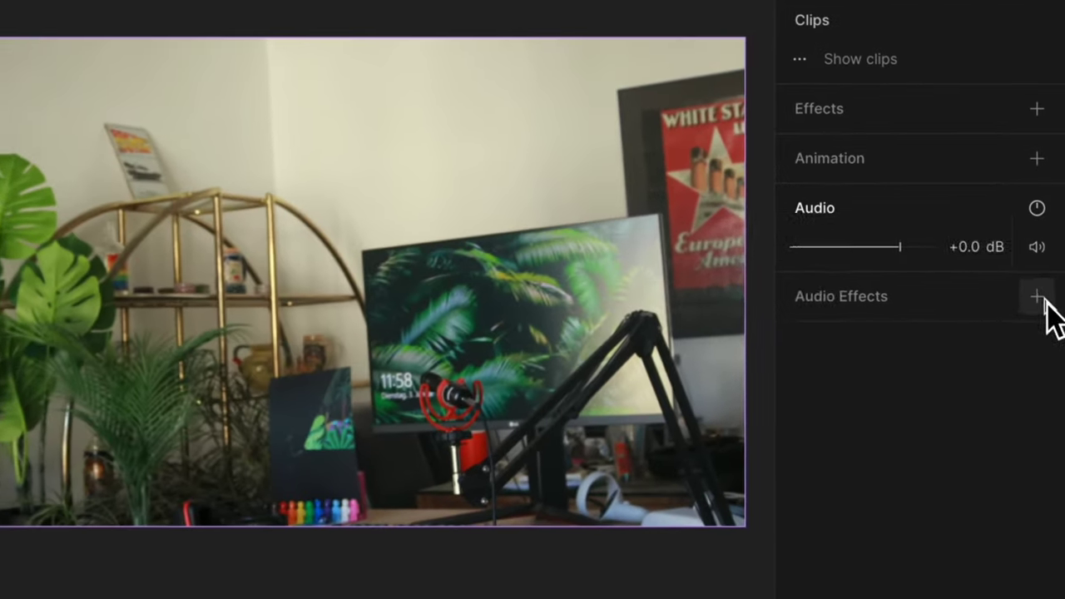
Add the Studio Sound audio repair effect to the MVI_0487.MP4 clip's audio.
left_click(1045, 300)
mouse_move(885, 252)
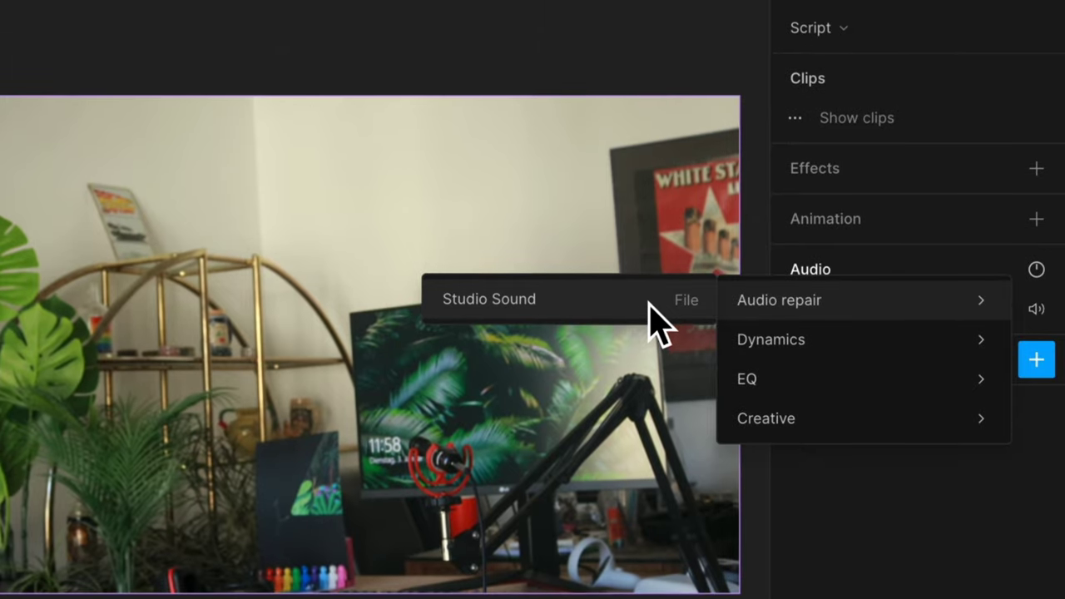
left_click(650, 271)
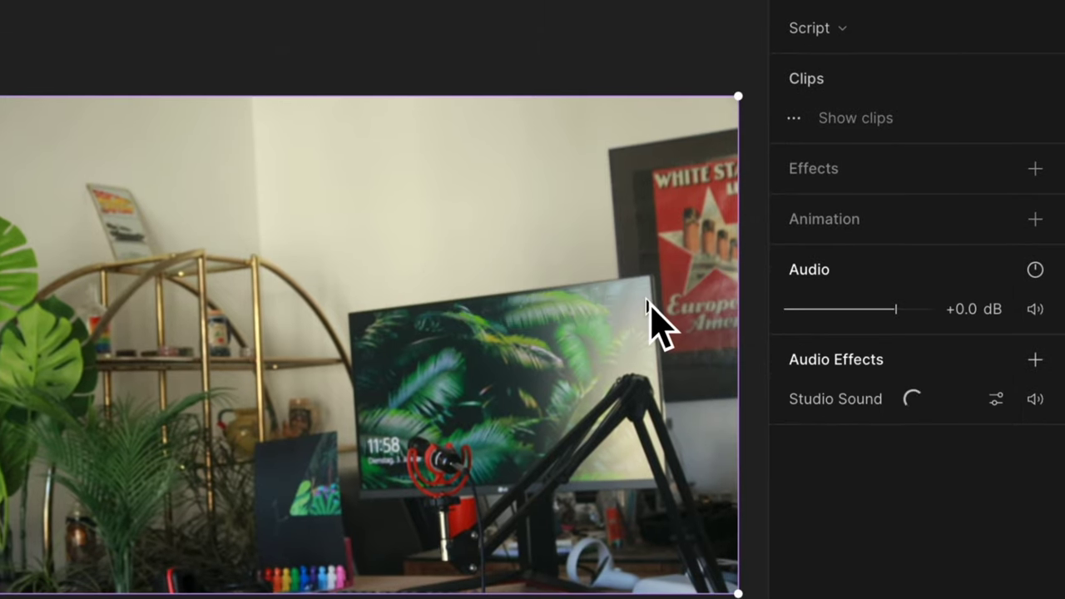